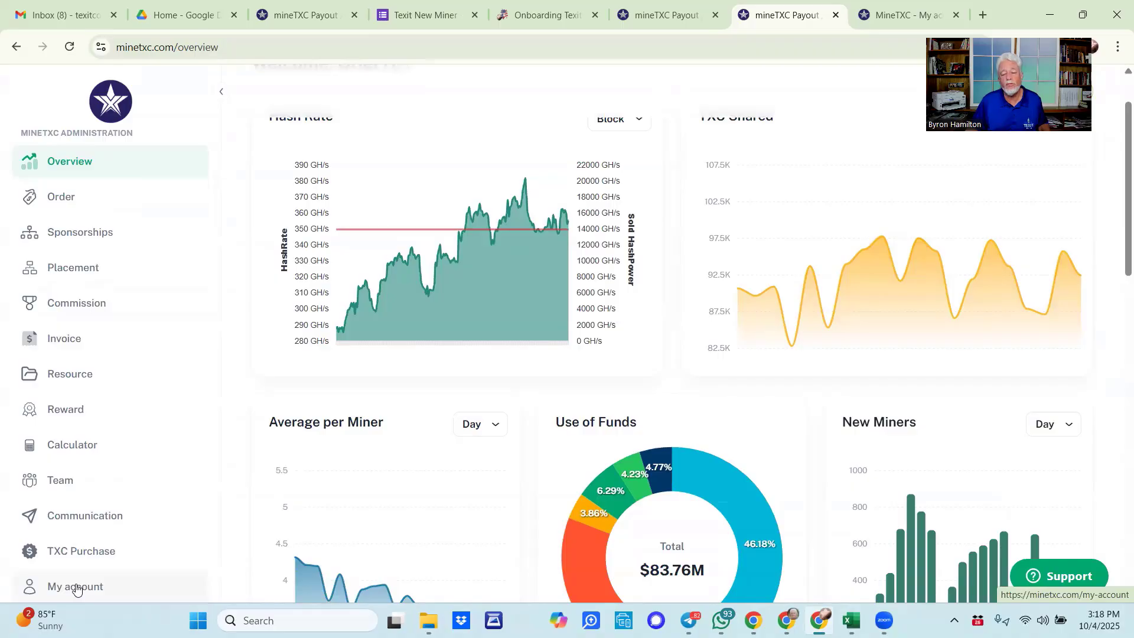
Step: Open the My account page and examine the Cash Potential figure and the Commission Default setting in the member details
click(76, 588)
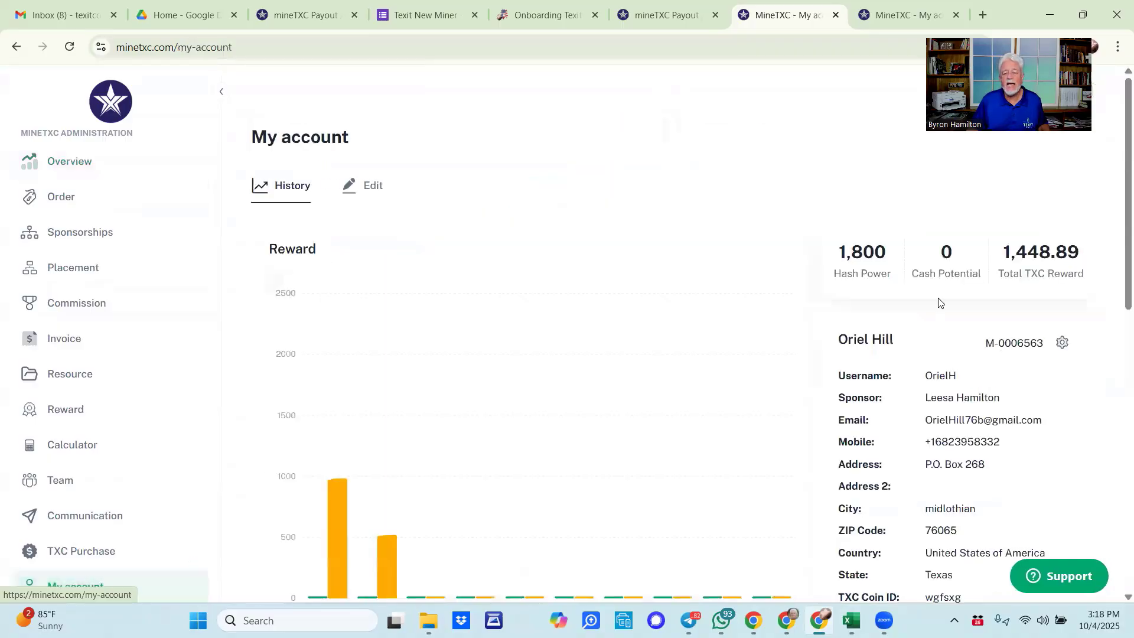
scroll(939, 302, down, 3)
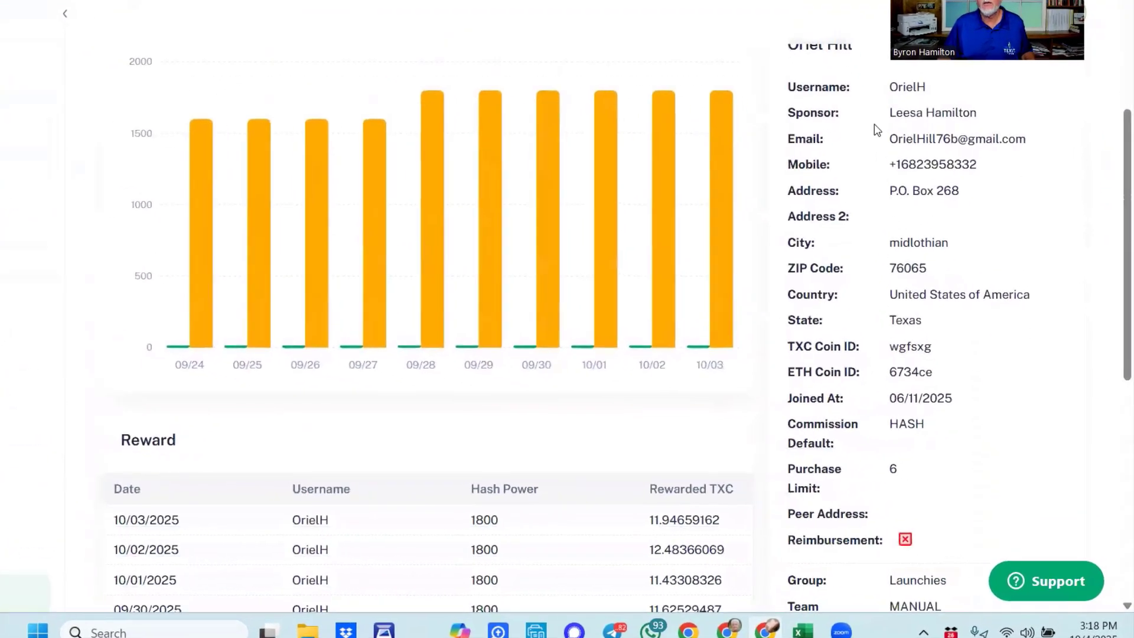
scroll(798, 41, down, 5)
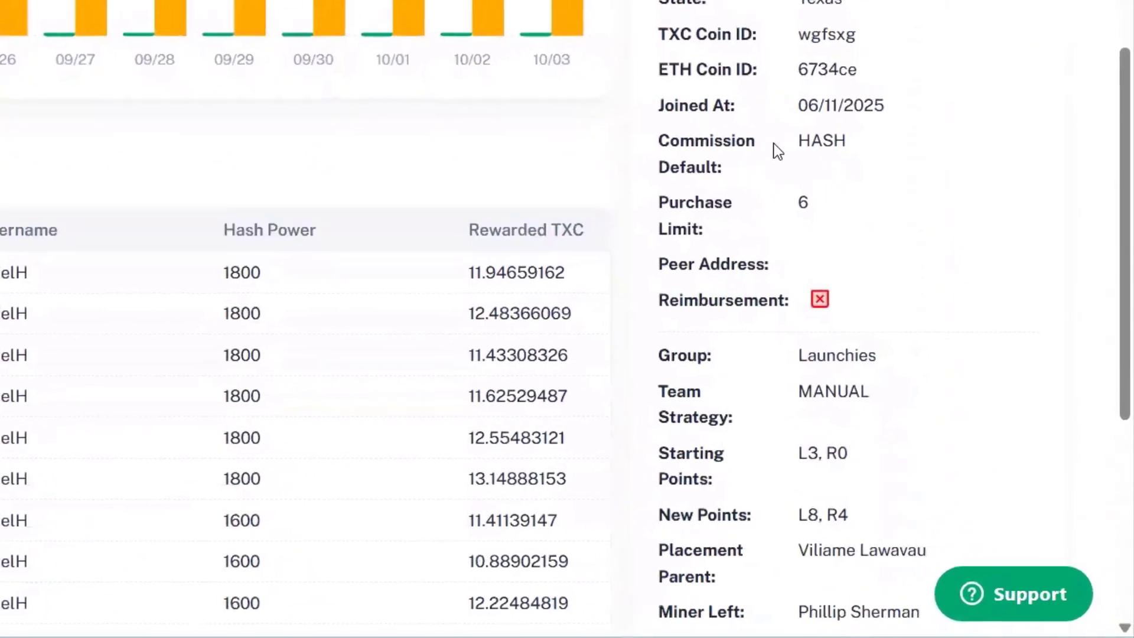
scroll(751, 137, up, 2)
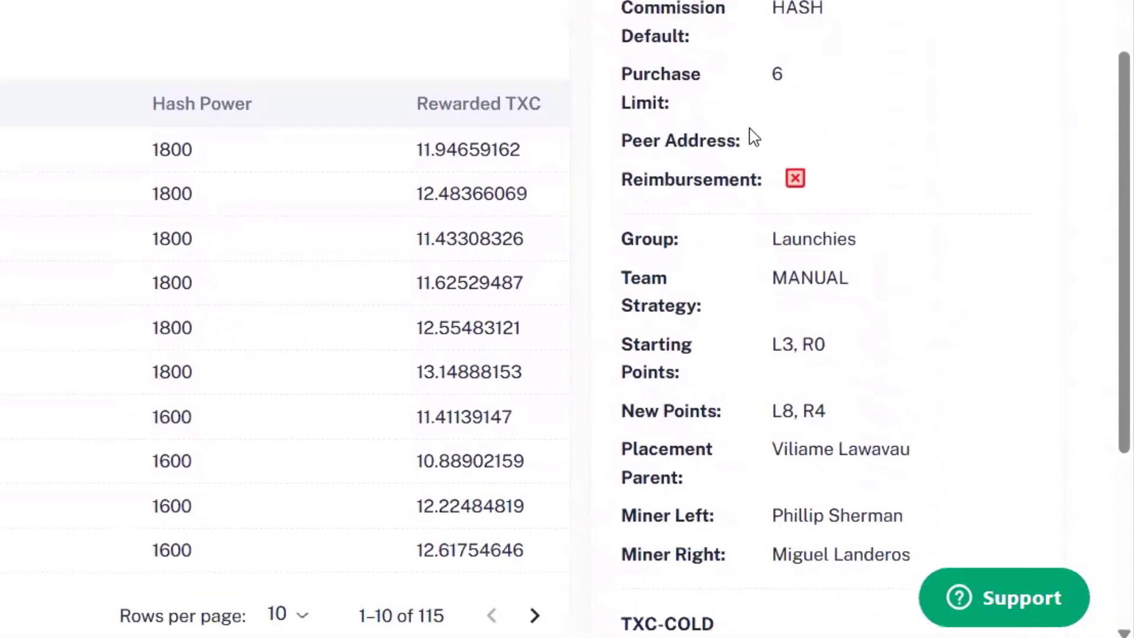
mouse_move(729, 68)
mouse_down()
mouse_move(589, 127)
mouse_move(797, 159)
mouse_move(881, 91)
mouse_move(728, 69)
mouse_up()
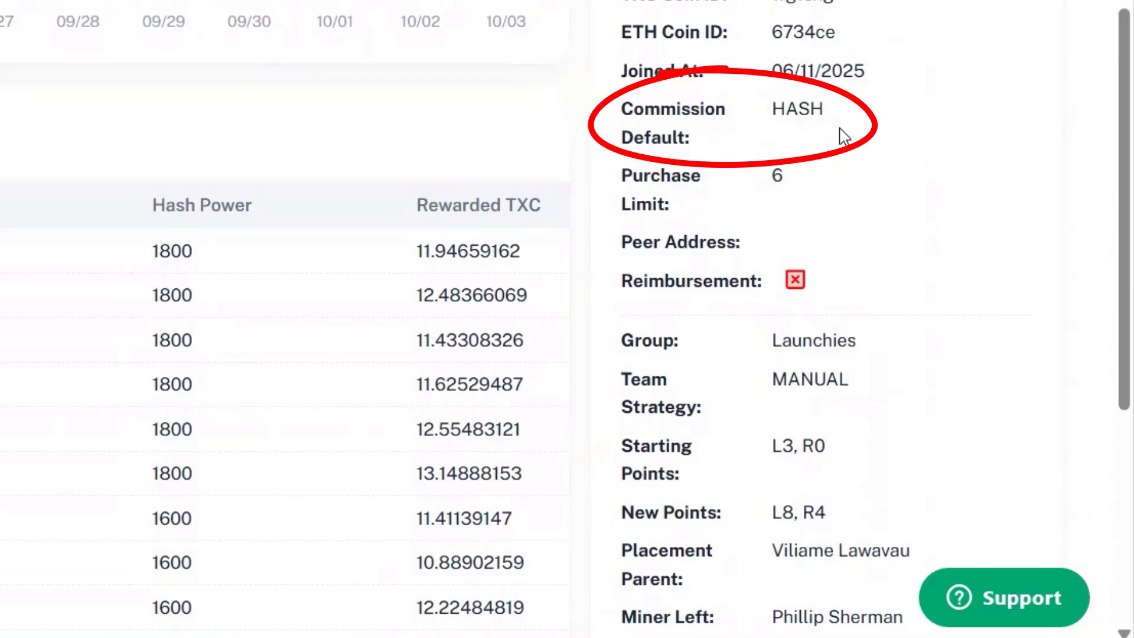
scroll(768, 190, up, 5)
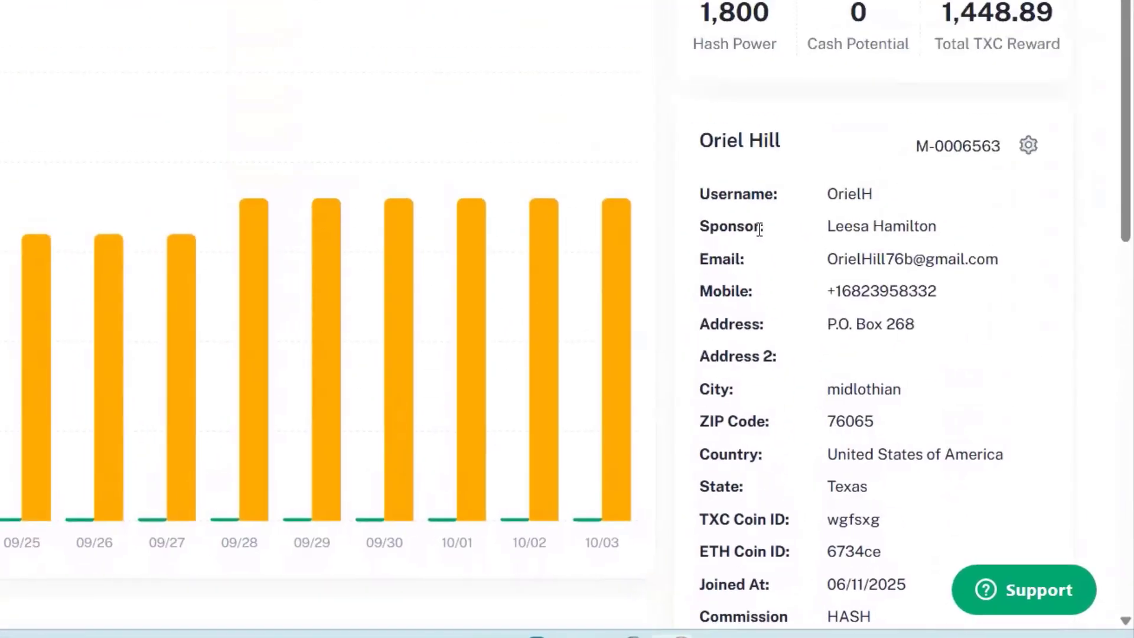
drag(363, 155, 313, 176)
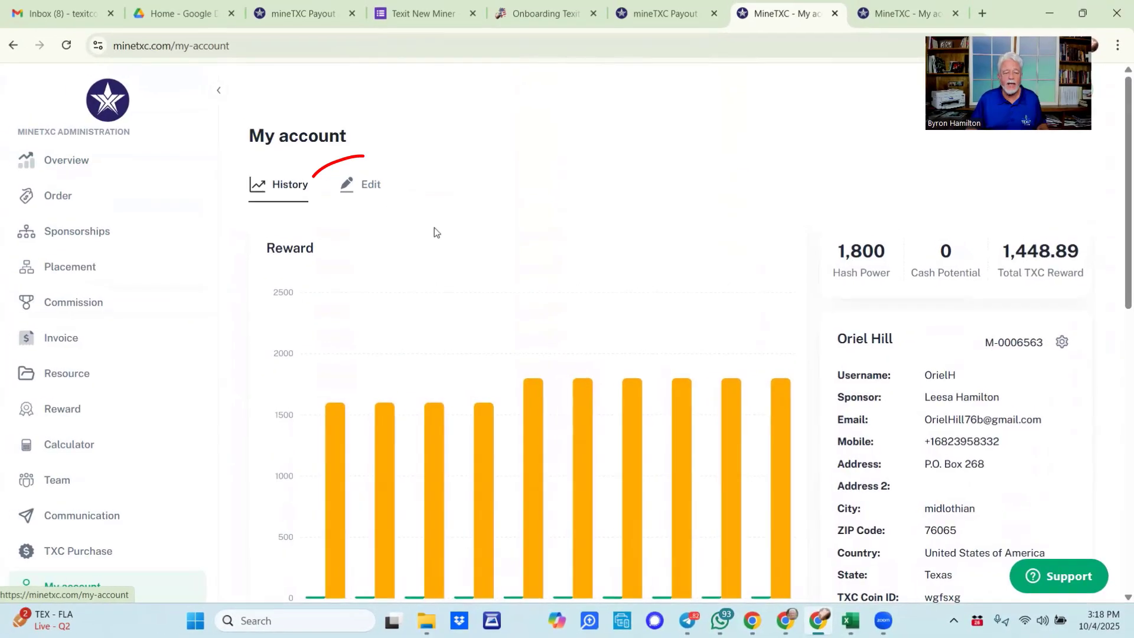
scroll(942, 348, down, 1)
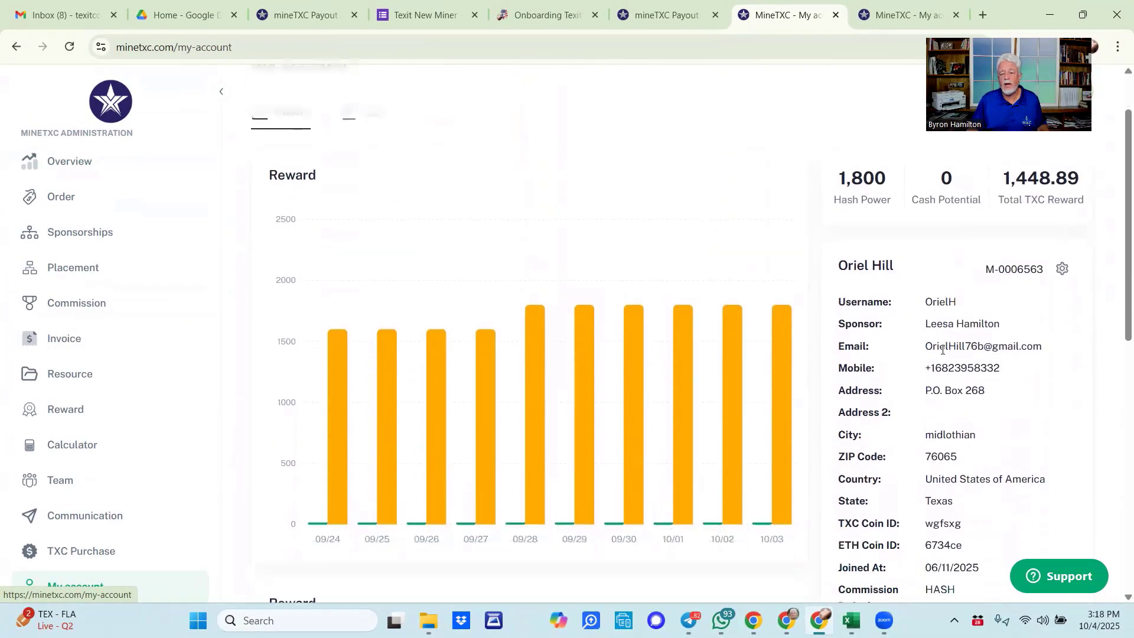
scroll(943, 348, up, 1)
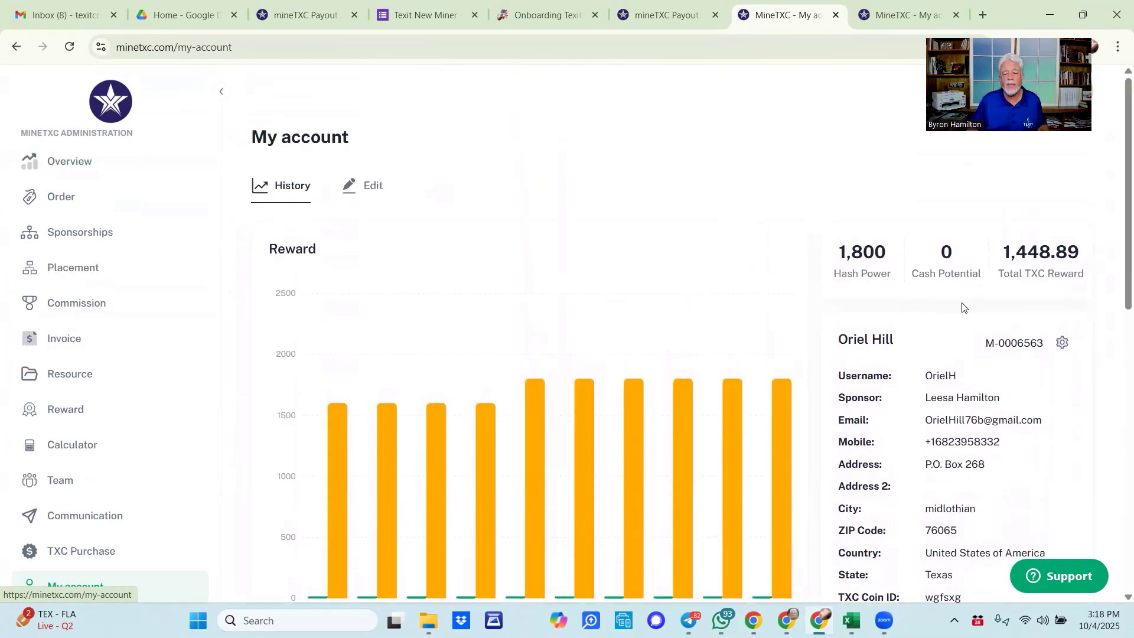
scroll(967, 299, down, 1)
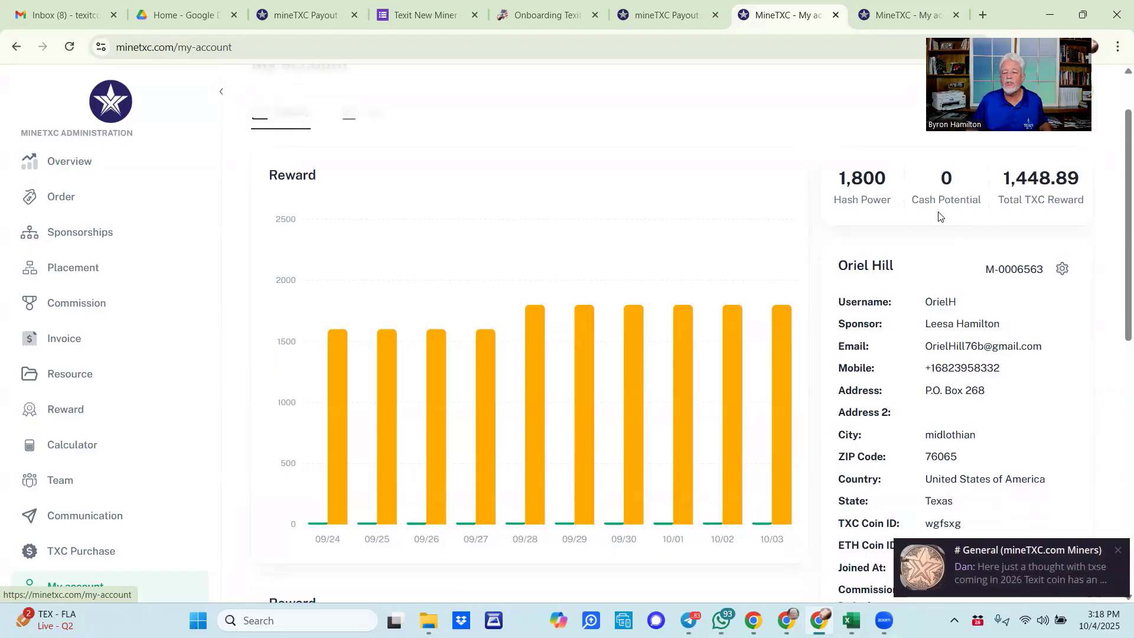
scroll(972, 217, down, 5)
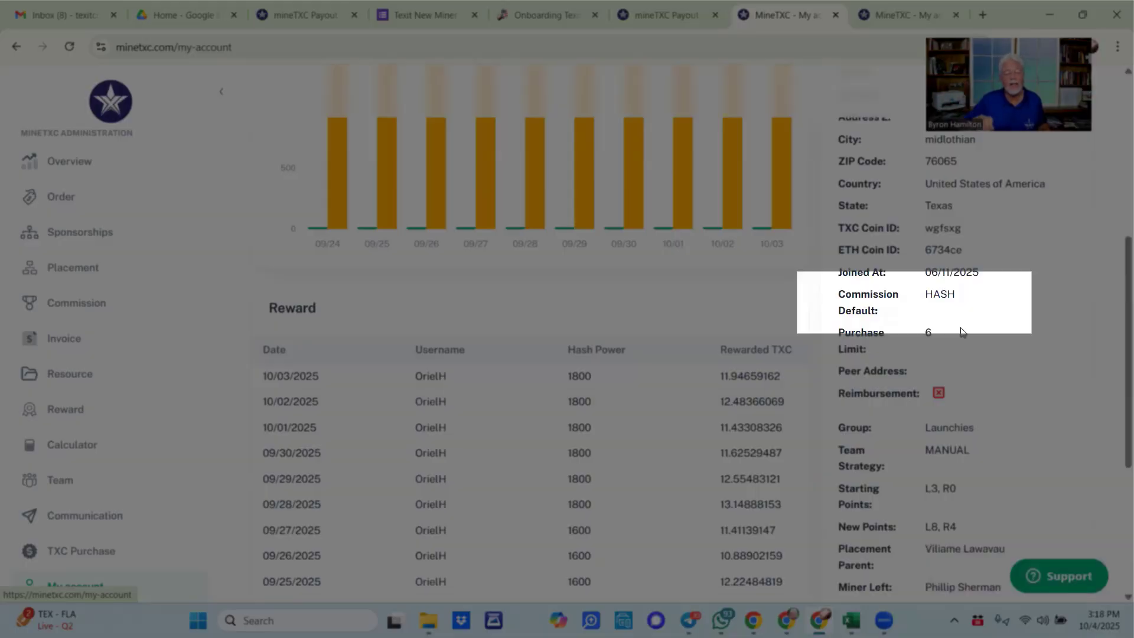
scroll(960, 328, up, 5)
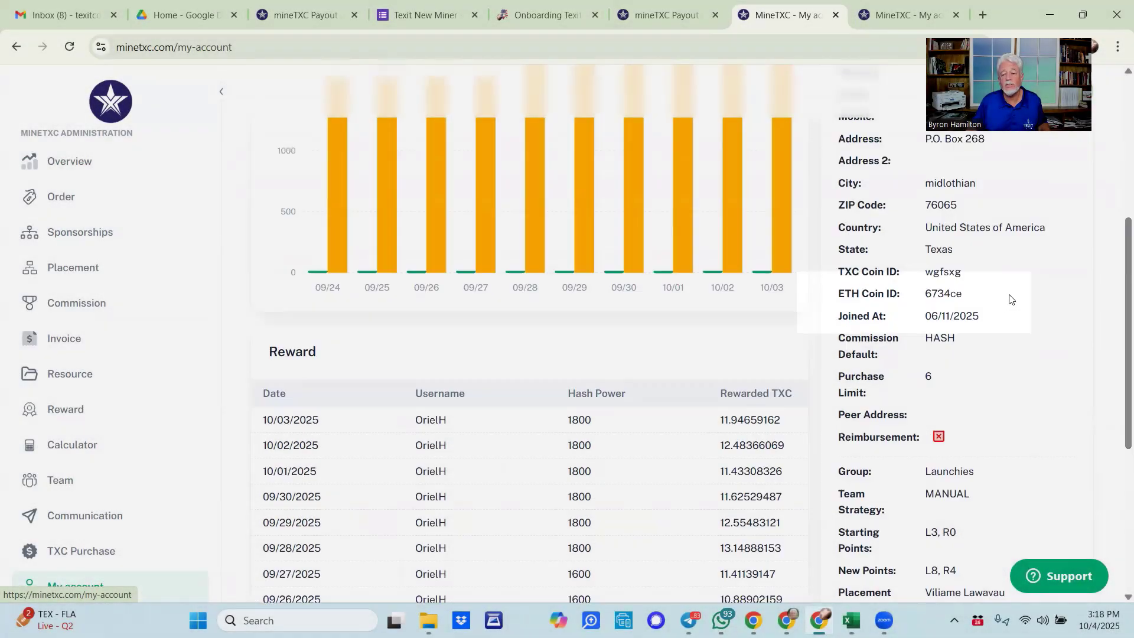
mouse_move(890, 146)
mouse_down()
mouse_move(890, 189)
mouse_move(975, 231)
mouse_move(892, 145)
mouse_up()
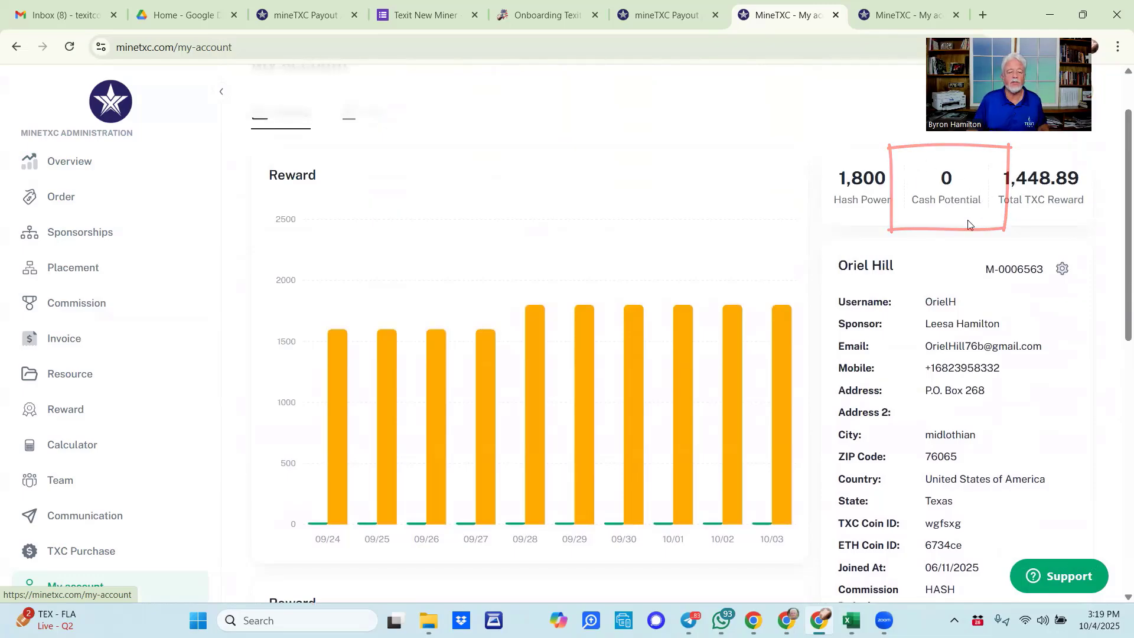
scroll(953, 277, up, 1)
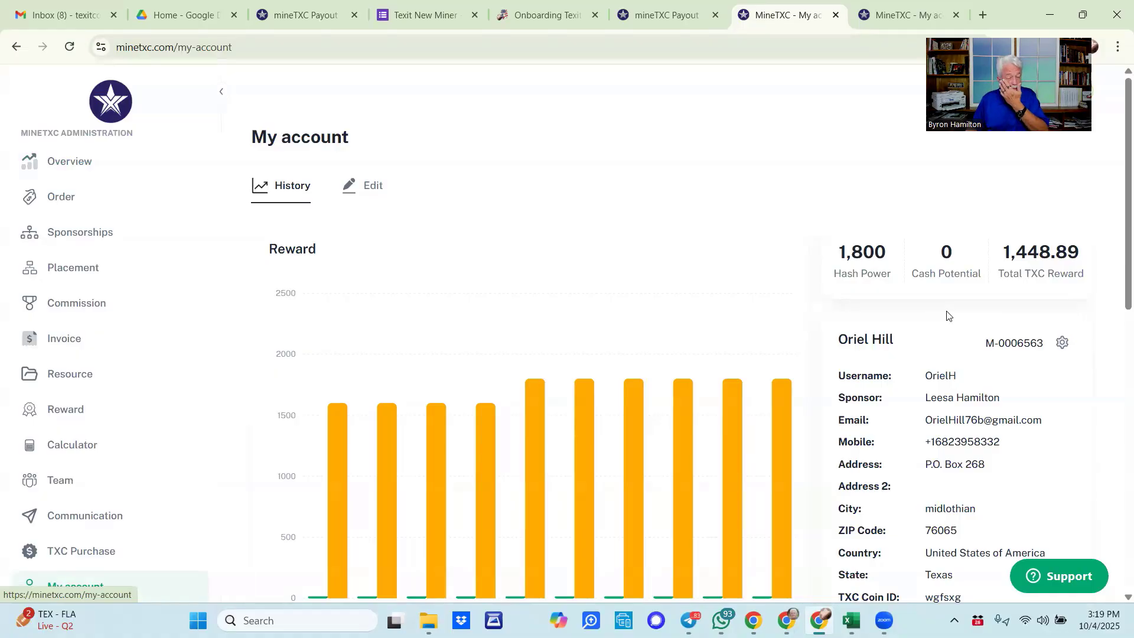
Step: Switch to the payout.minetxc.com account page and examine its Cash Potential, Commission Default and USDC wallet entry
key(ctrl+Tab)
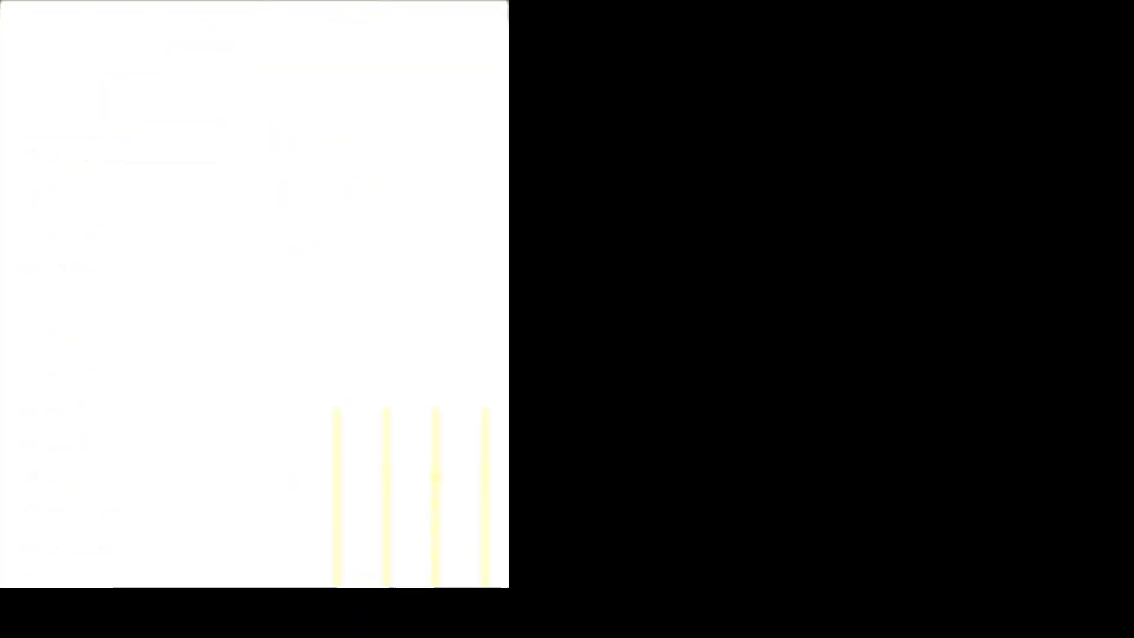
scroll(886, 308, up, 1)
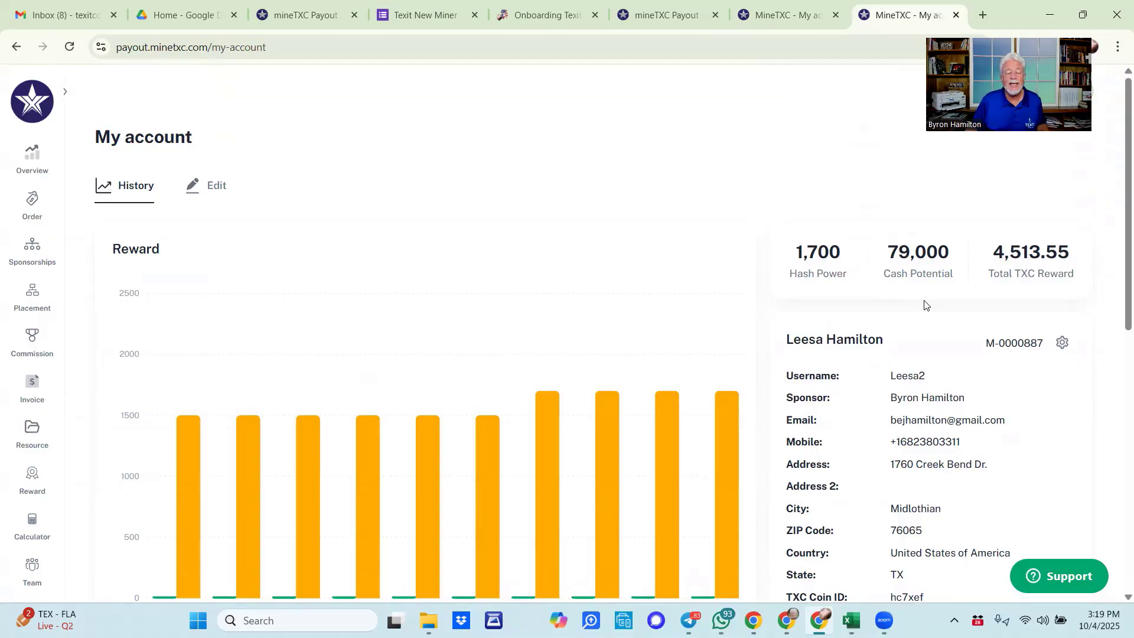
scroll(925, 306, down, 1)
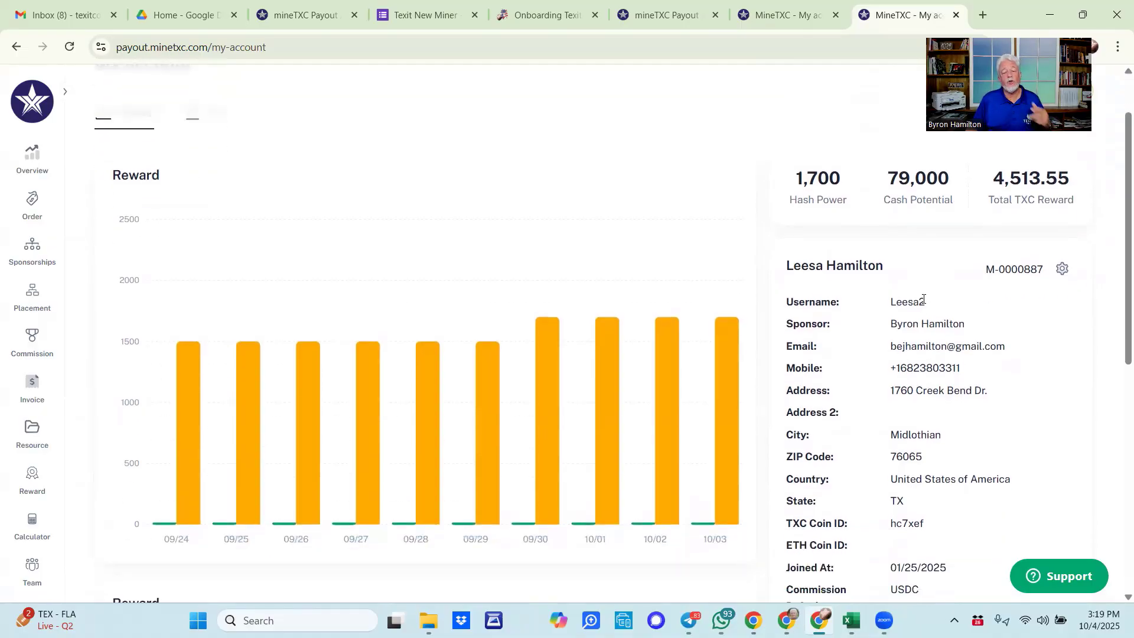
scroll(923, 301, down, 2)
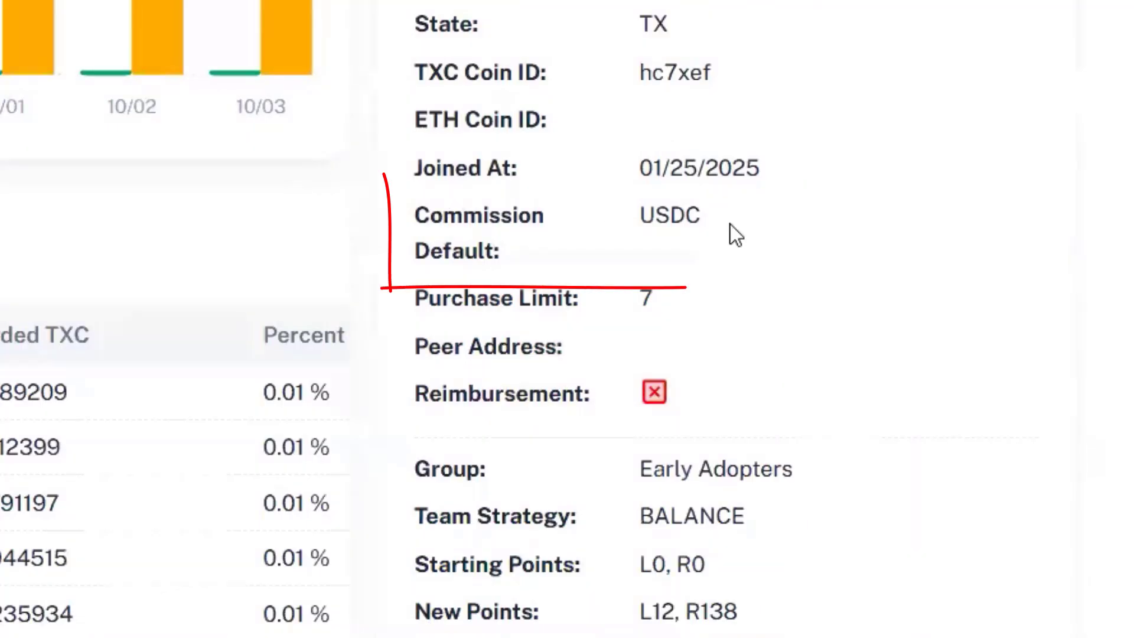
scroll(715, 229, down, 5)
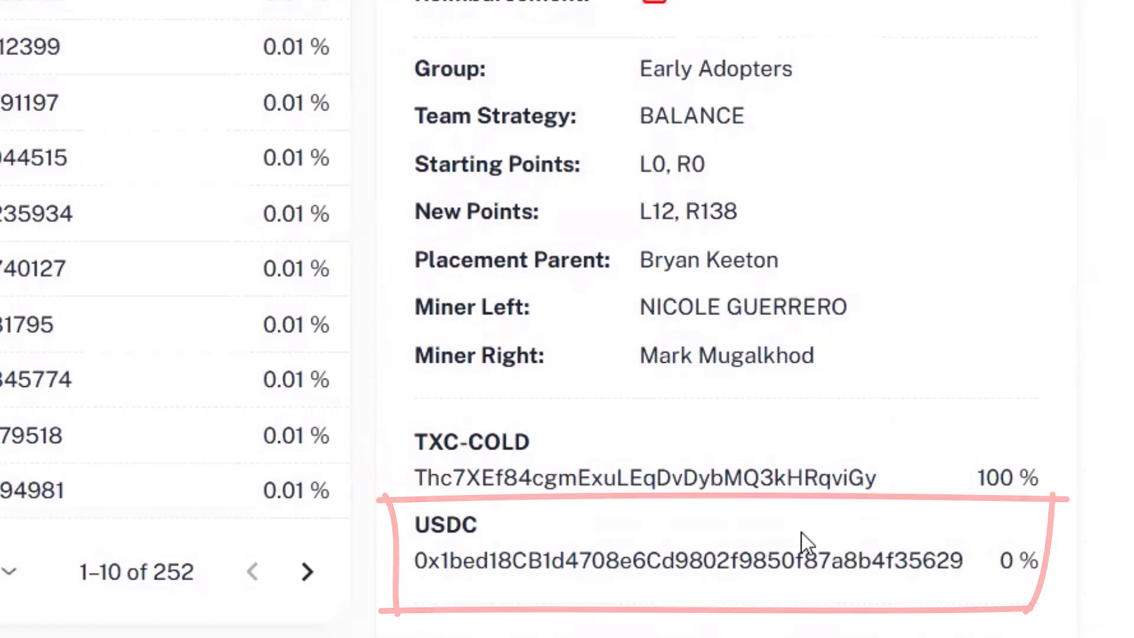
scroll(803, 533, up, 4)
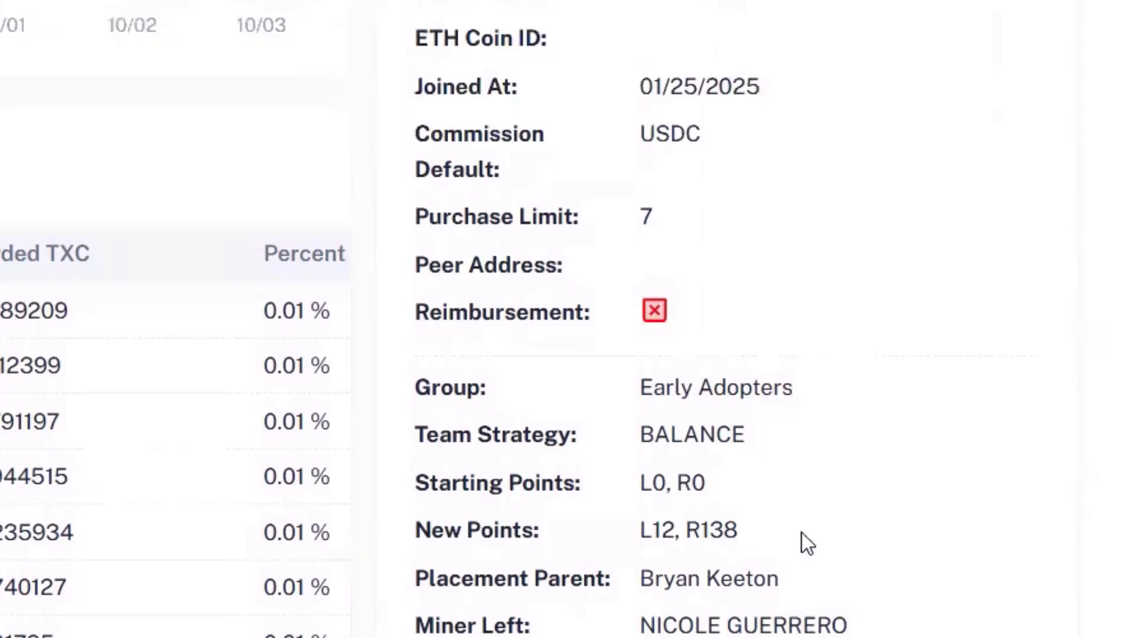
scroll(802, 533, up, 8)
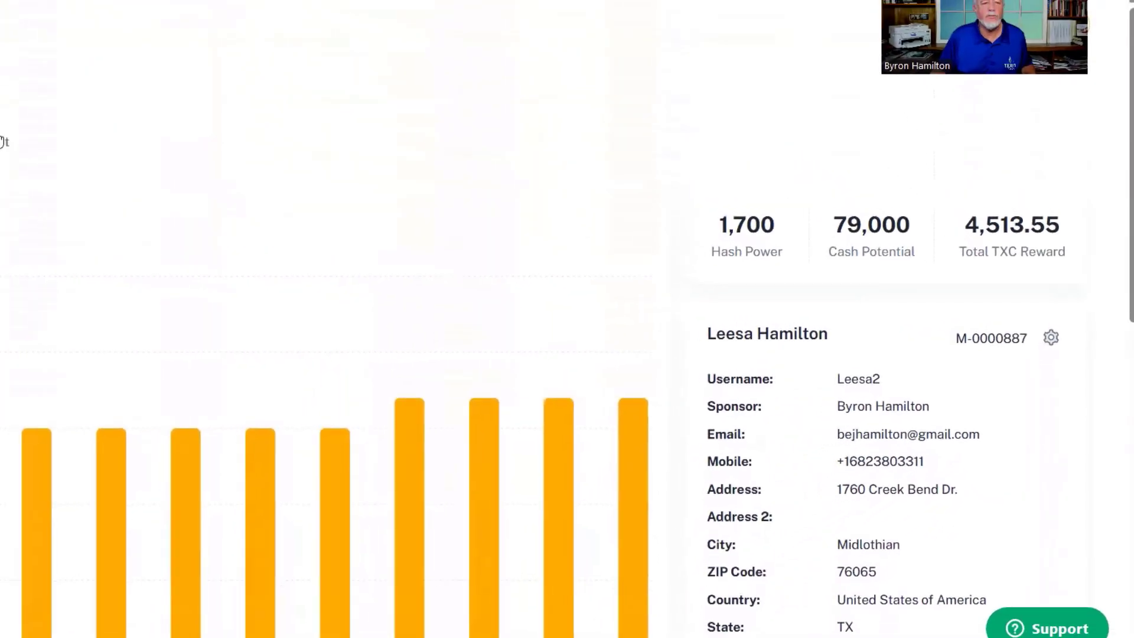
Step: Start editing the account details and confirm the saved account password, authorising its autofill with the Windows PIN
click(213, 186)
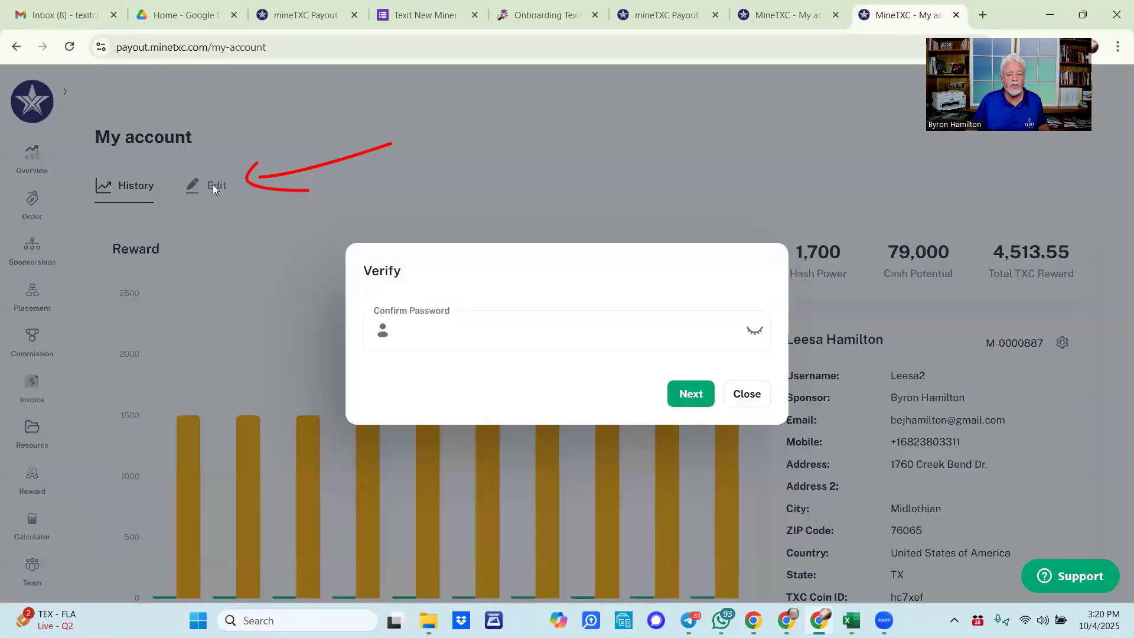
click(488, 329)
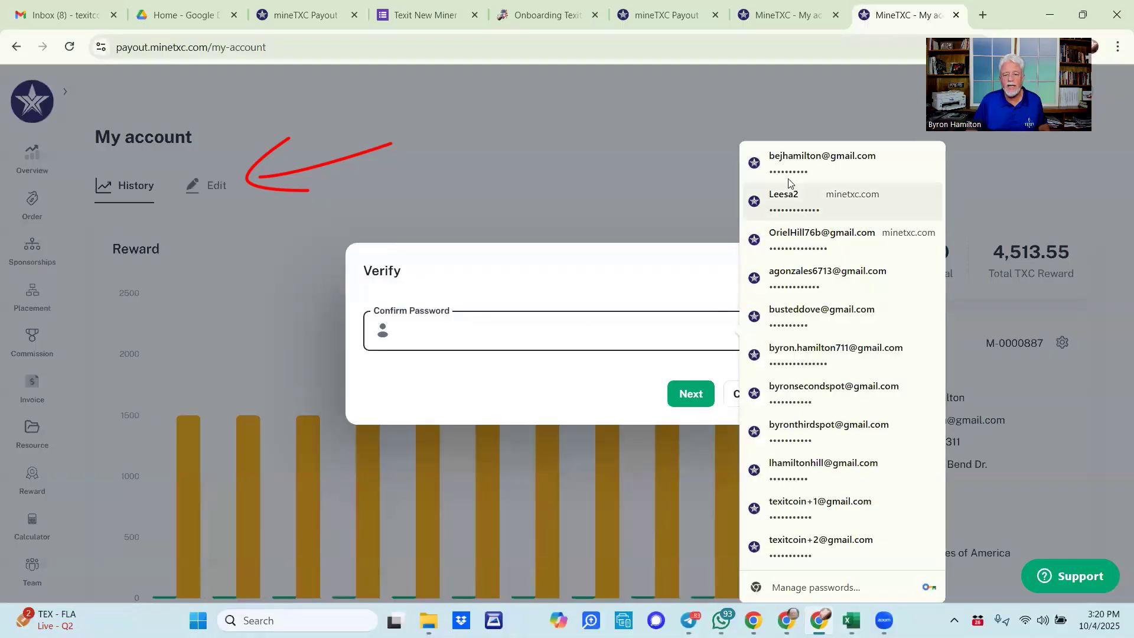
click(665, 367)
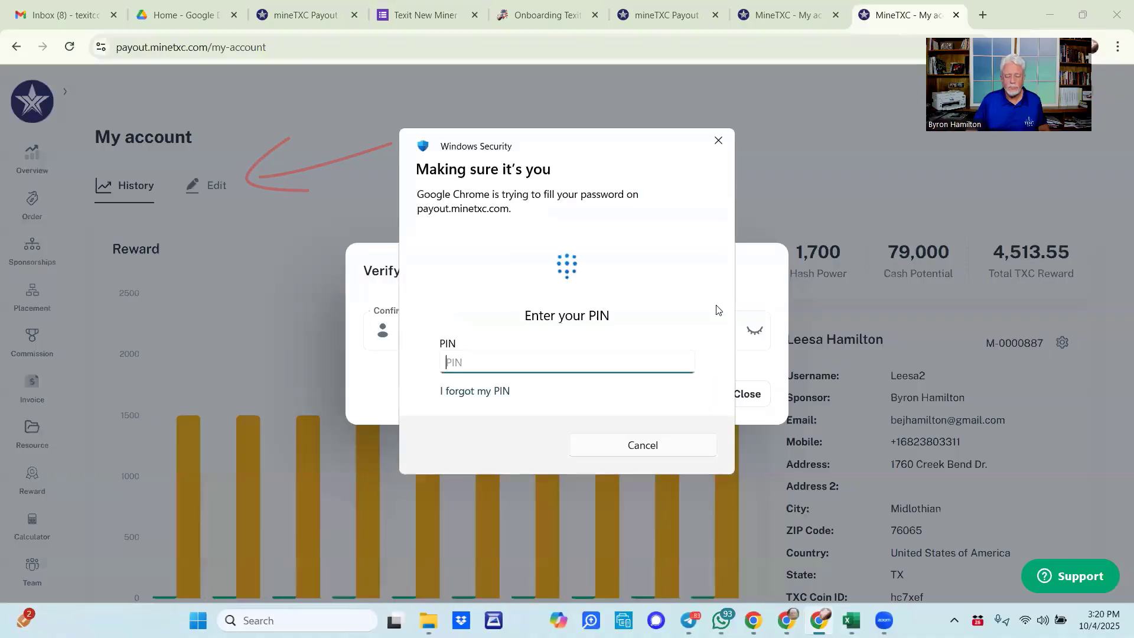
text(••••)
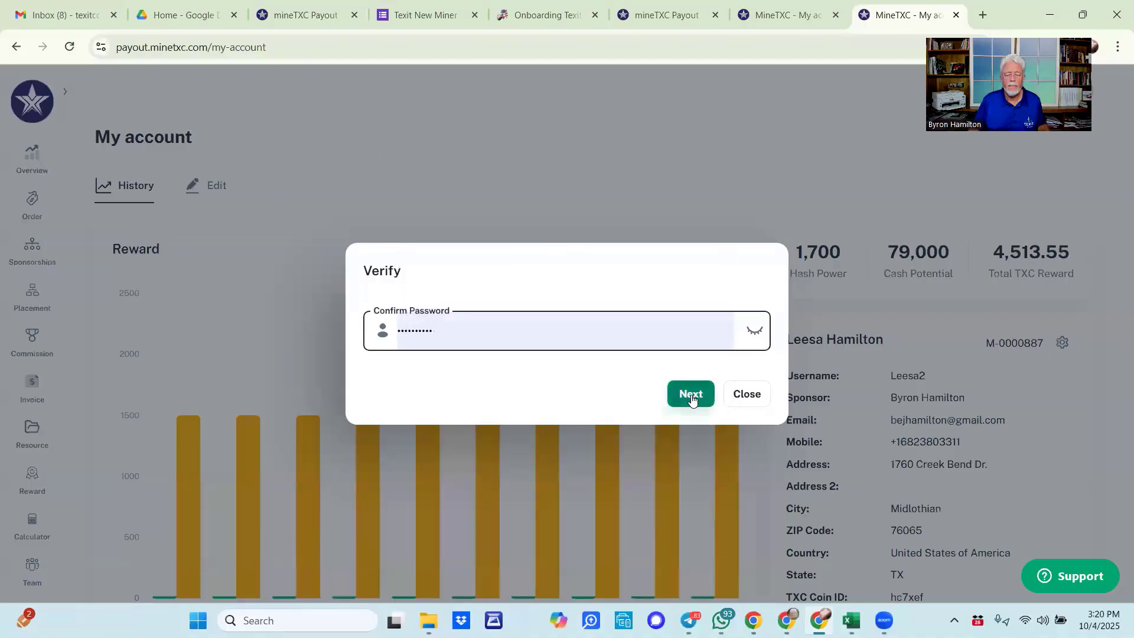
click(691, 395)
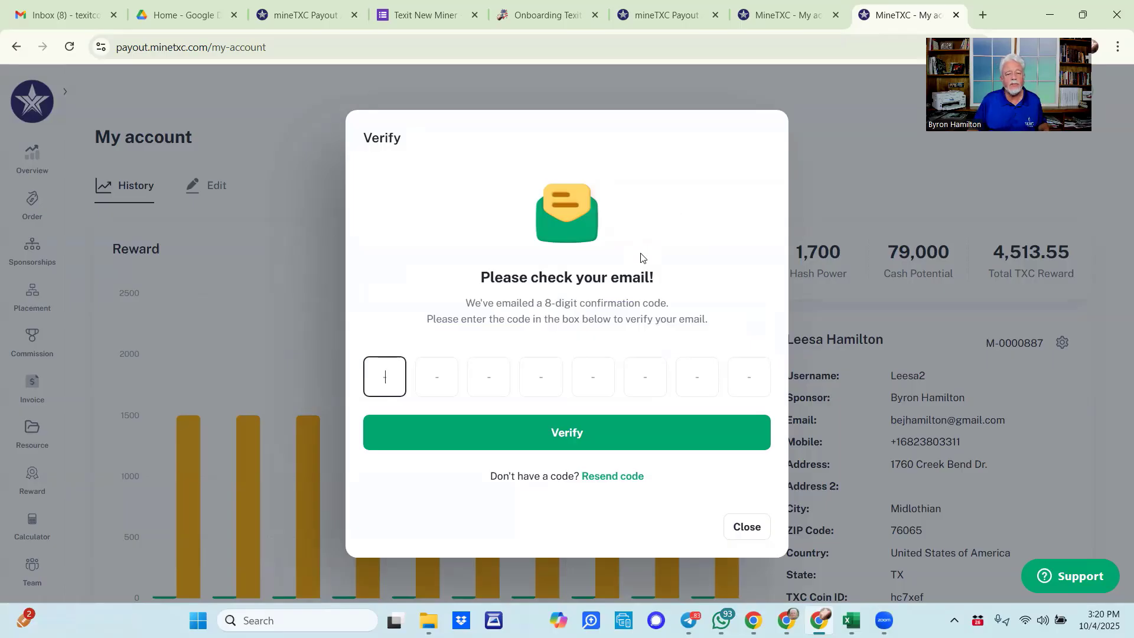
Step: Switch to Gmail, open the MineTXC "Email Verification Required" message and copy the verification code
key(alt+Tab)
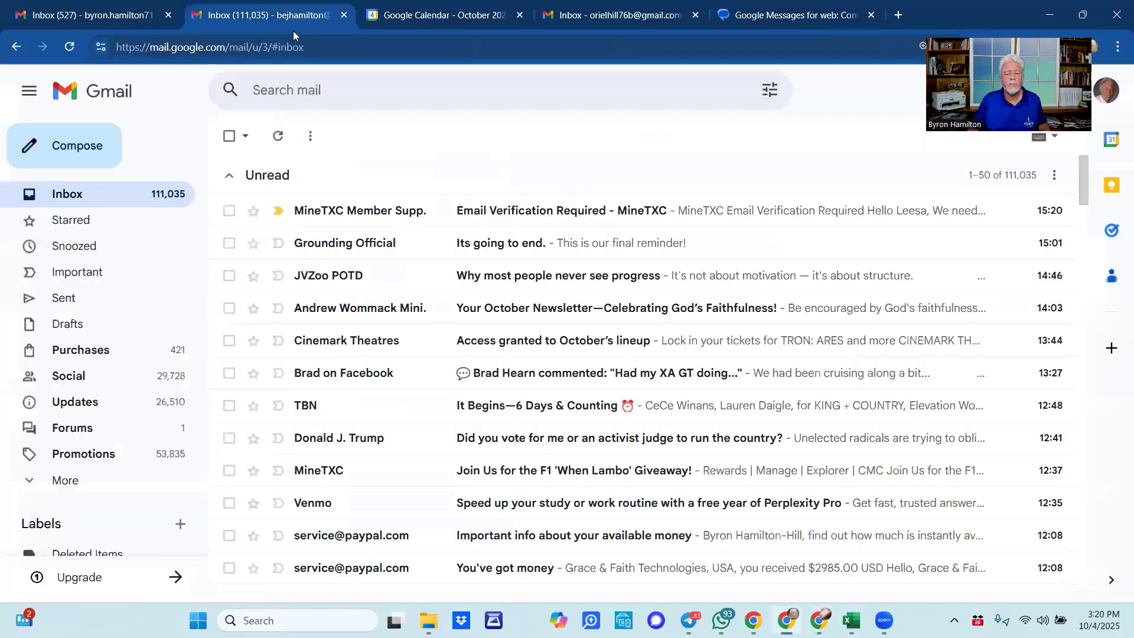
click(494, 210)
scroll(512, 328, down, 3)
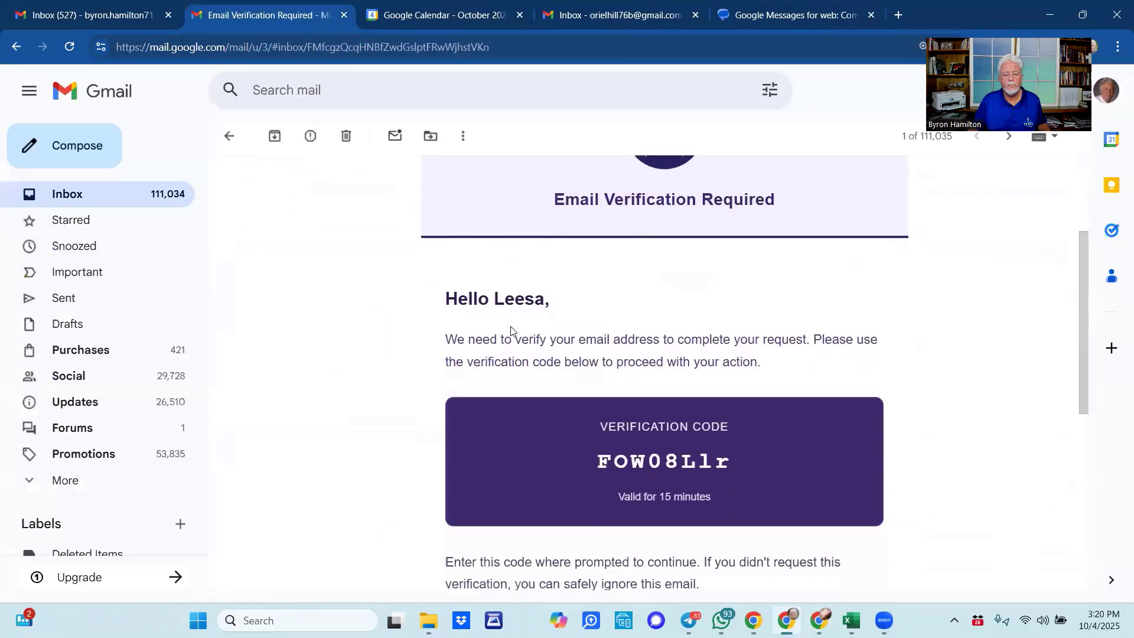
scroll(512, 329, down, 3)
drag(740, 281, 593, 267)
key(ctrl+c)
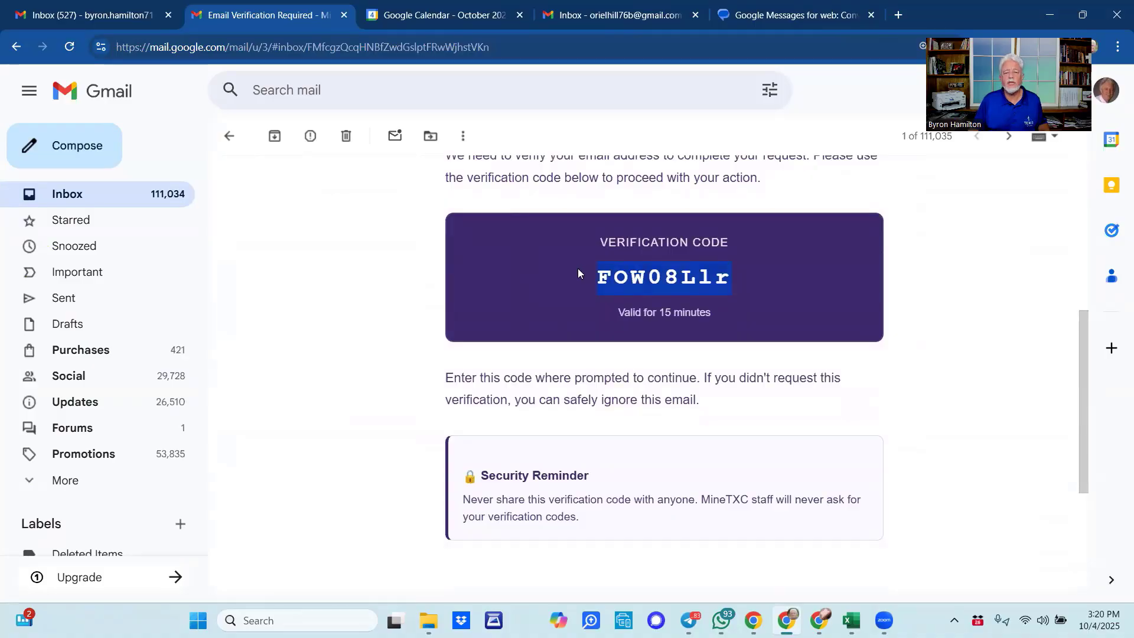
Step: Return to the MineTXC account page, paste the emailed verification code and submit it to unlock account editing
key(alt+Tab)
key(alt+Tab)
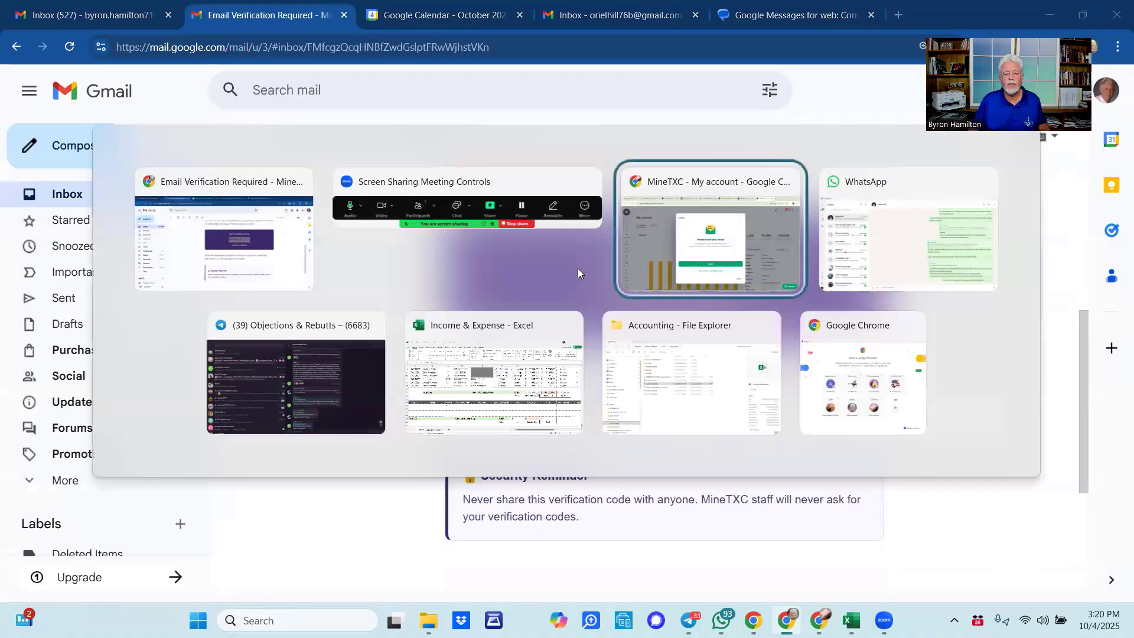
key(ctrl+v)
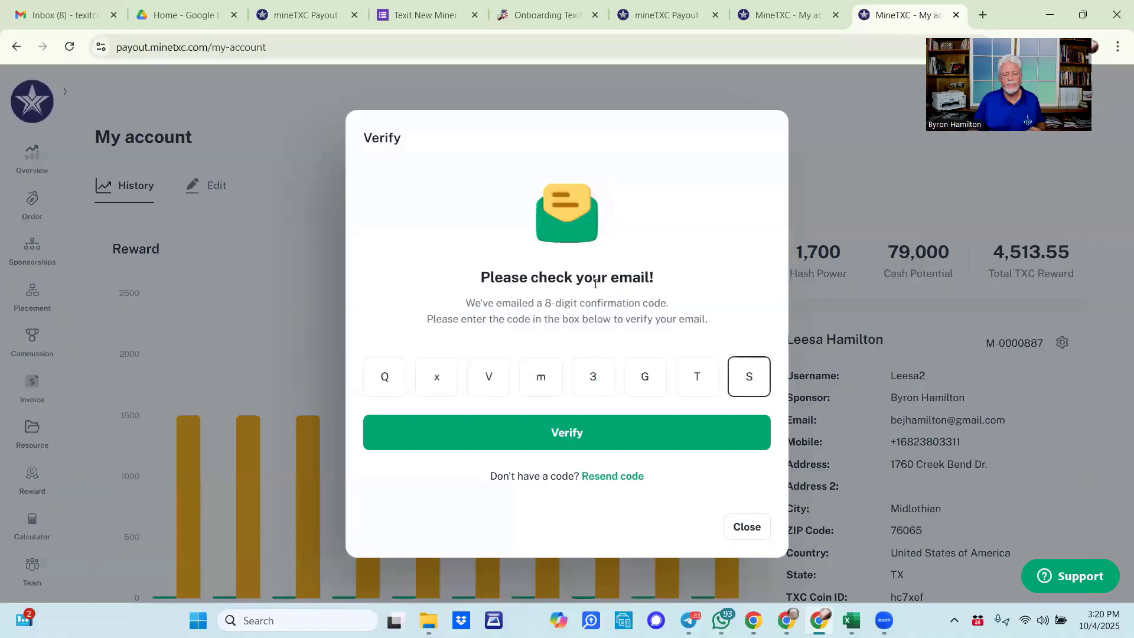
click(576, 440)
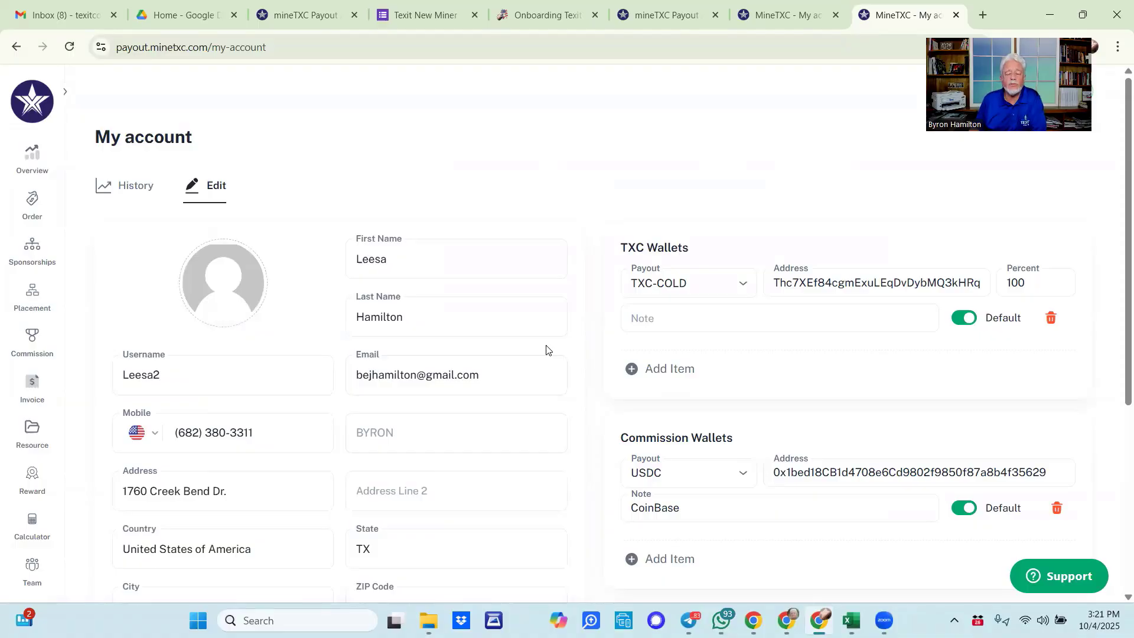
Step: Choose USDC as the Commission Default in the account's edit form and return to the Commission Wallets section
scroll(503, 363, down, 2)
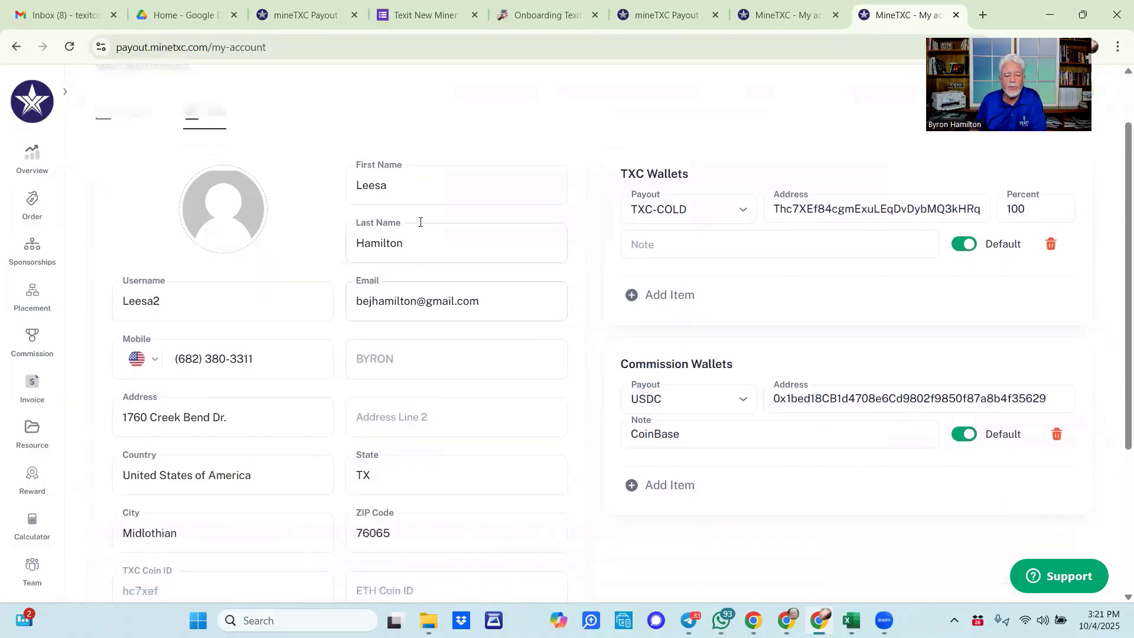
scroll(425, 278, down, 4)
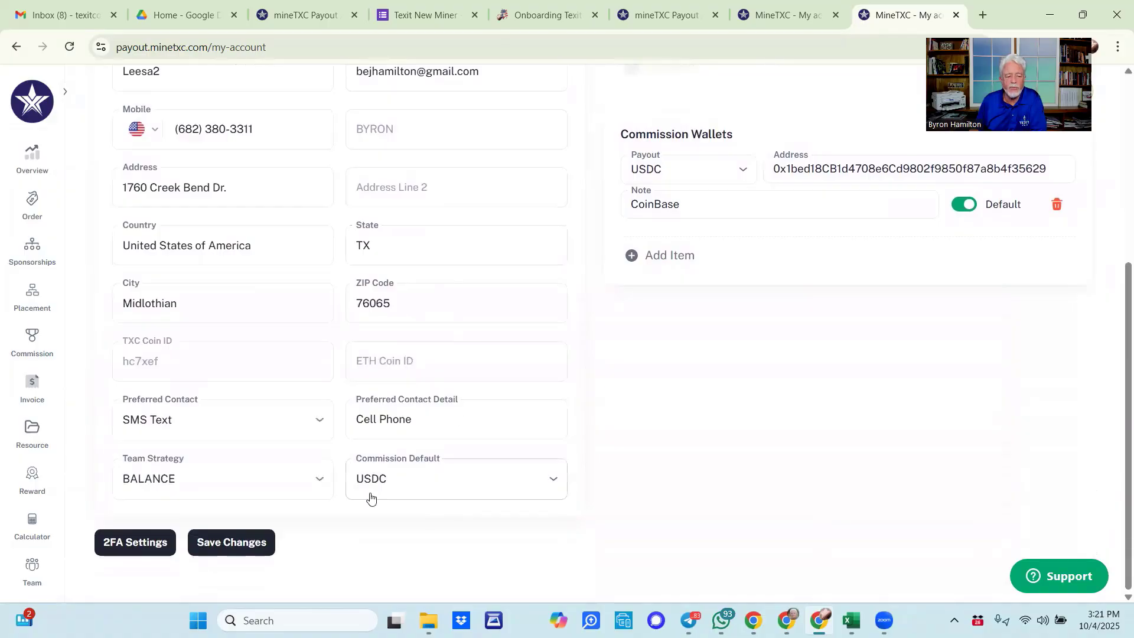
click(554, 479)
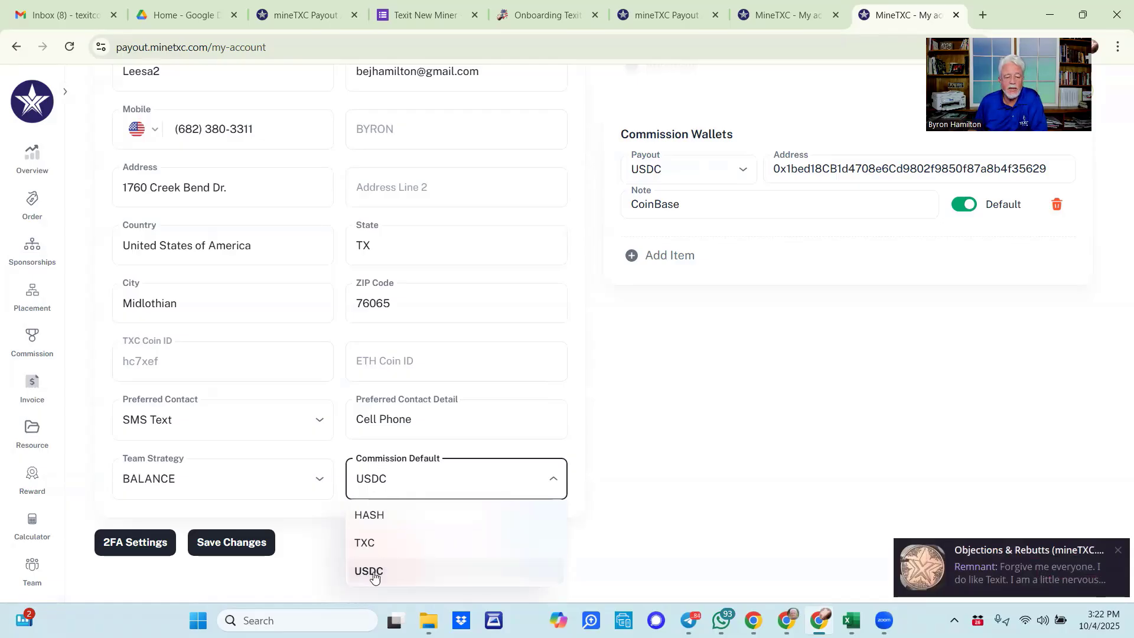
click(374, 570)
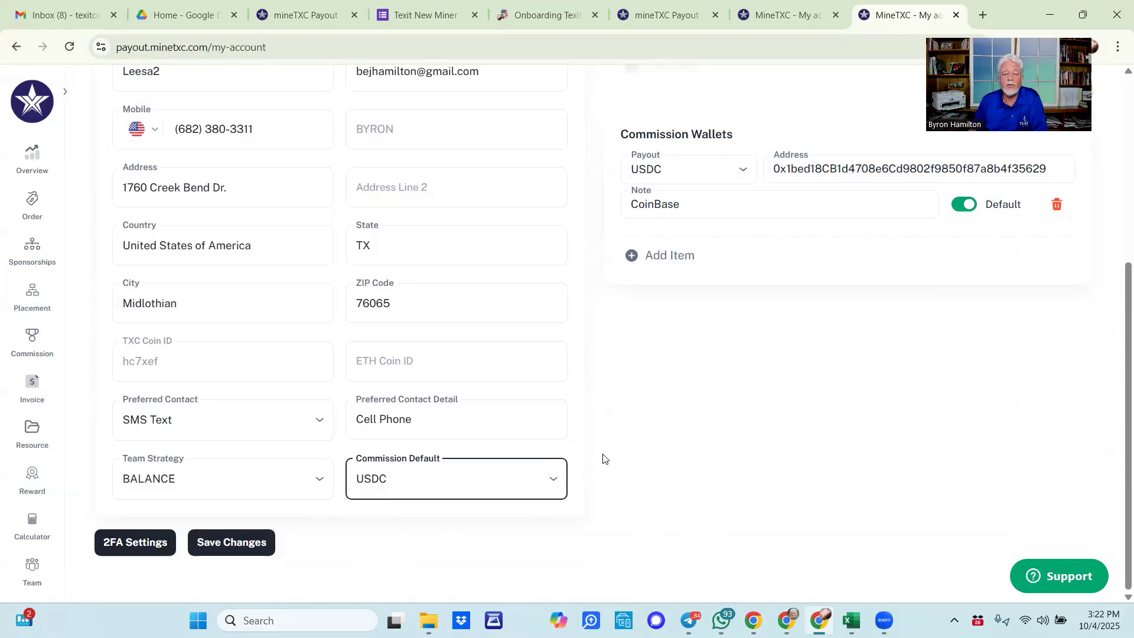
scroll(603, 459, up, 3)
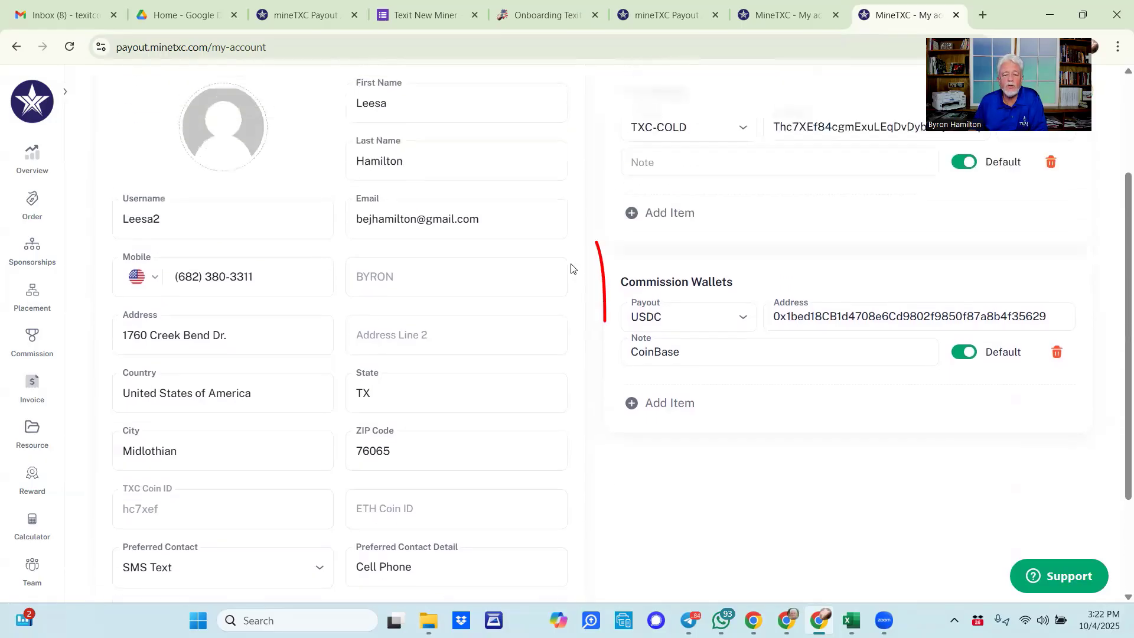